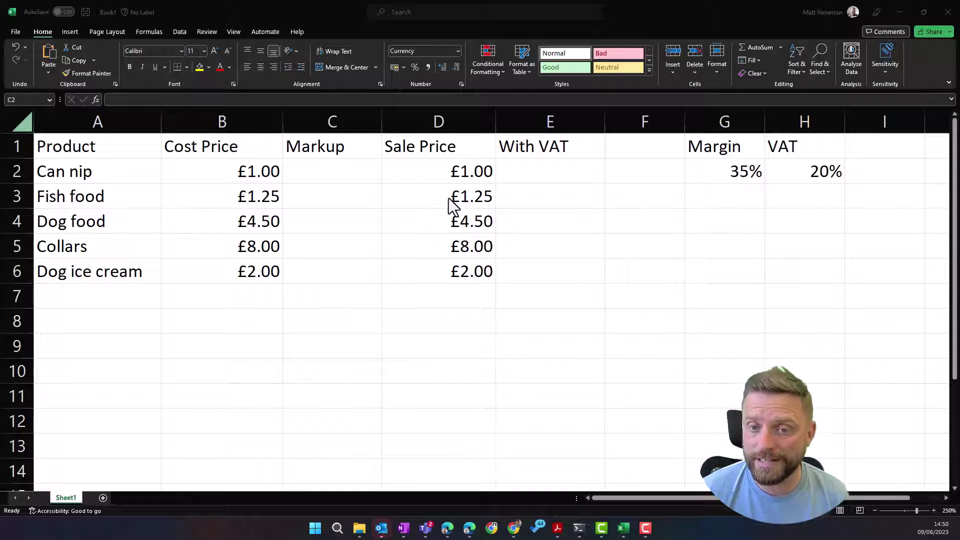
# Step: Enter =SUM(B2*G2) in Markup cell C2 to multiply cost price by the 35% margin
pyautogui.click(733, 169)
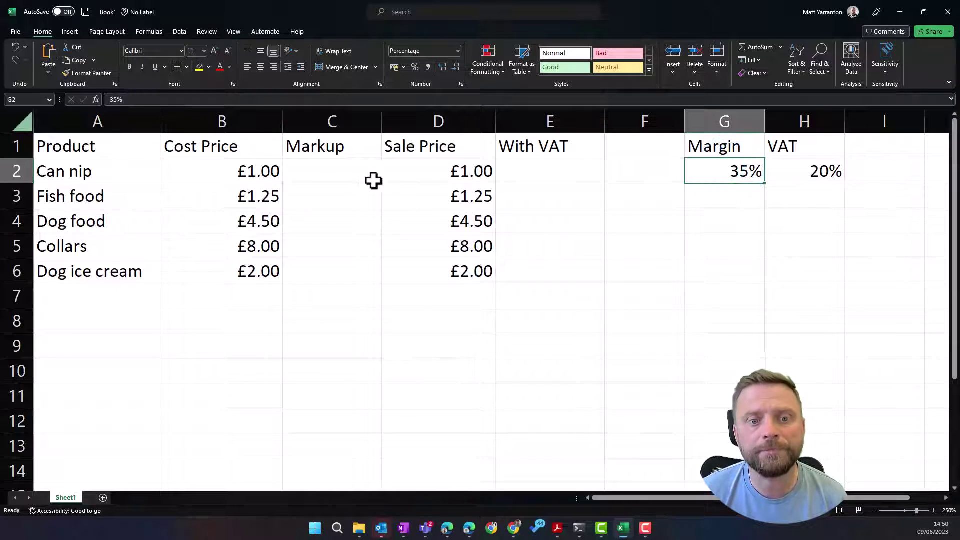
pyautogui.click(341, 175)
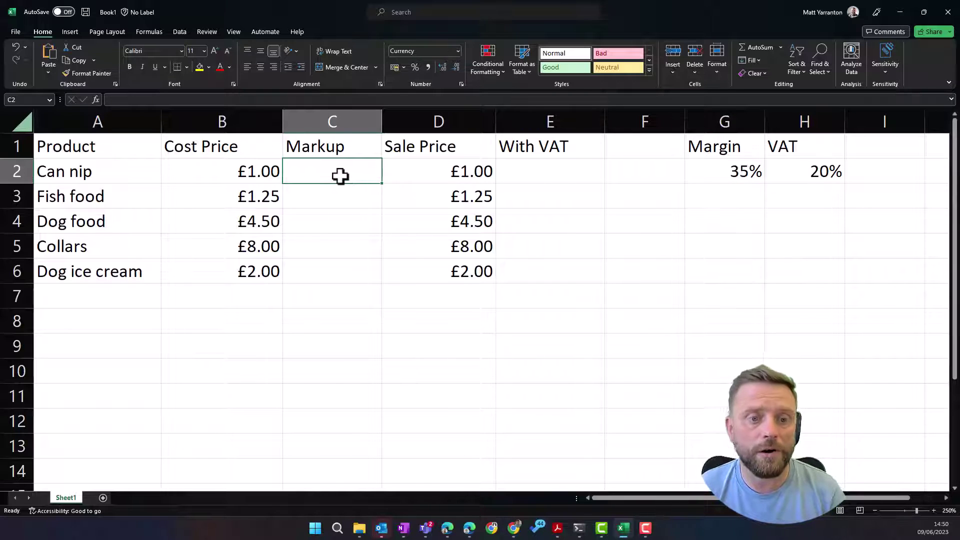
pyautogui.write('=sum(')
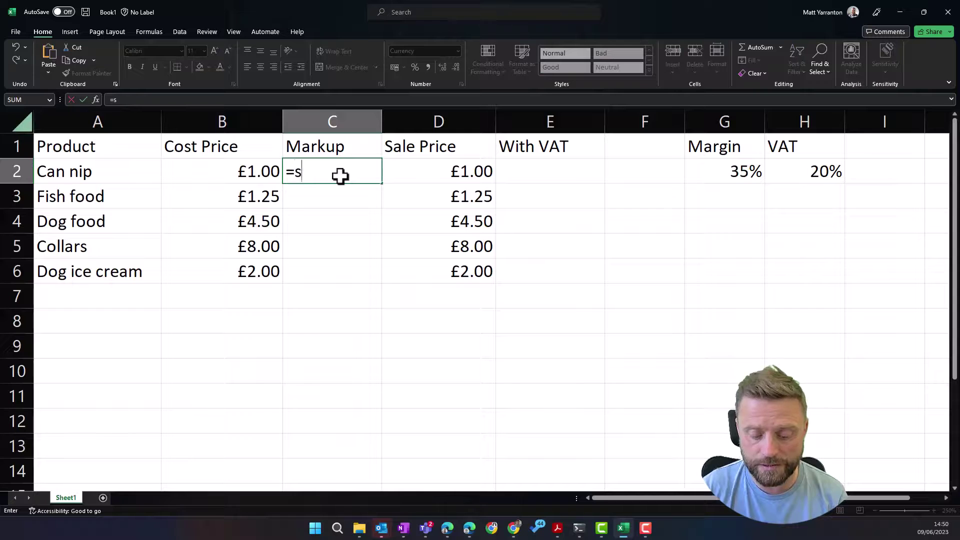
pyautogui.scroll(-1, 340, 177)
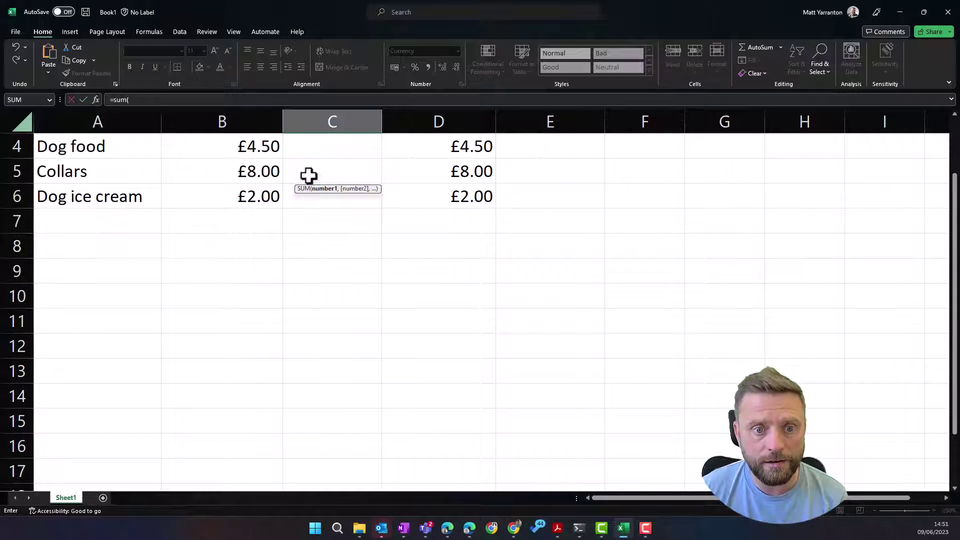
pyautogui.scroll(1, 308, 178)
pyautogui.click(264, 171)
pyautogui.write('*')
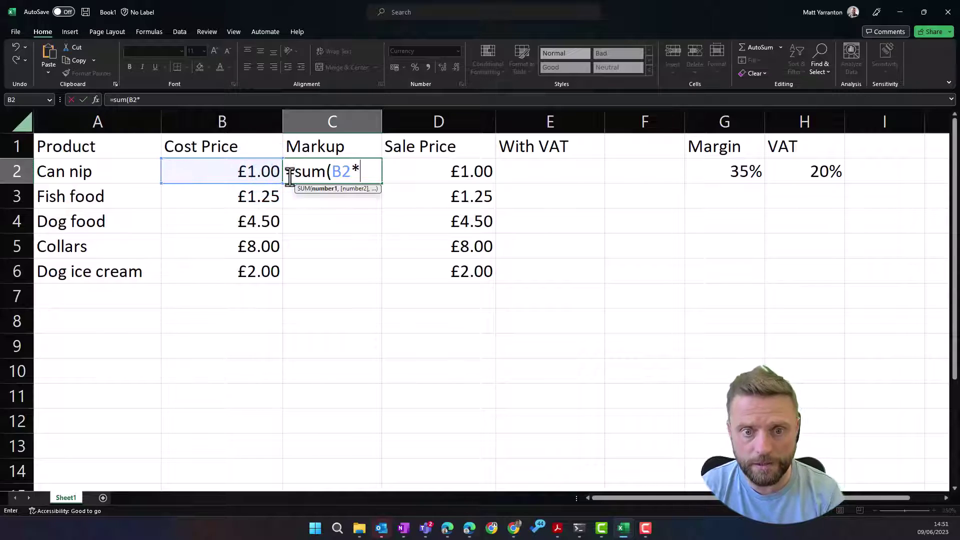
pyautogui.click(723, 170)
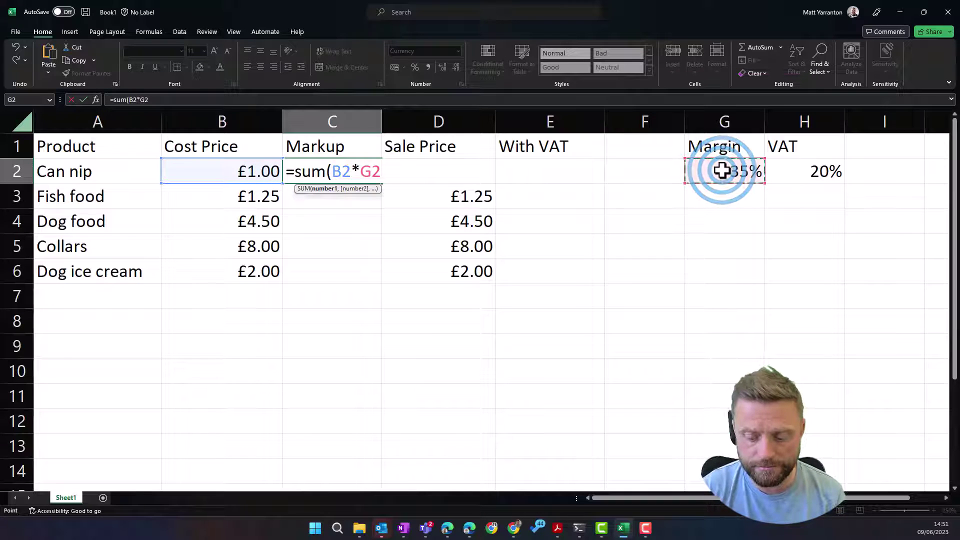
pyautogui.write(')')
pyautogui.press('Return')
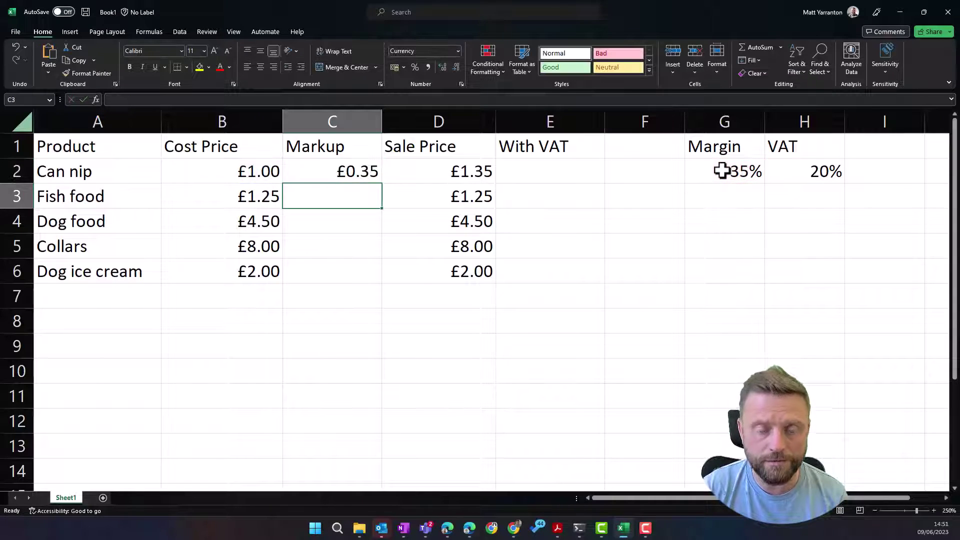
# Step: Inspect the markup formula in C2 and the Sale Price formula in D2
pyautogui.click(353, 172)
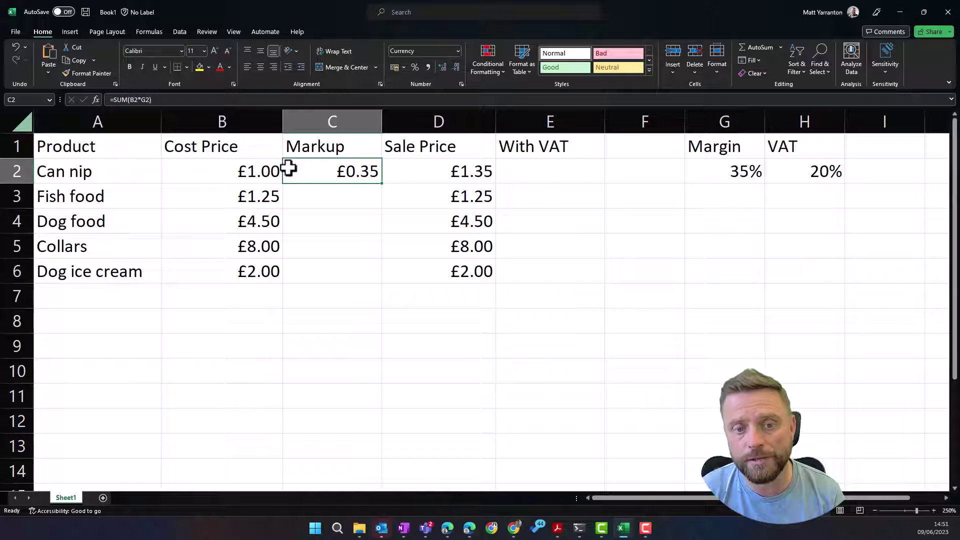
pyautogui.click(438, 168)
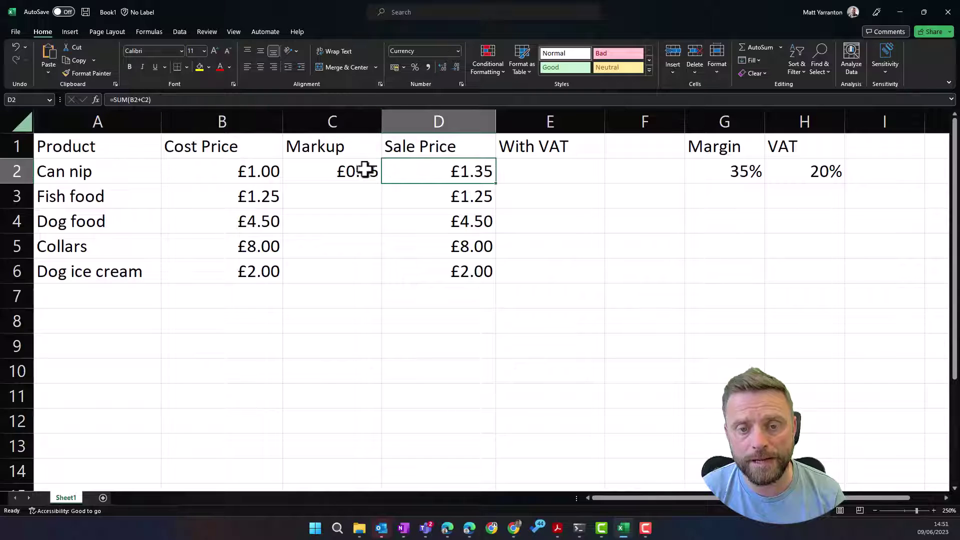
pyautogui.click(336, 169)
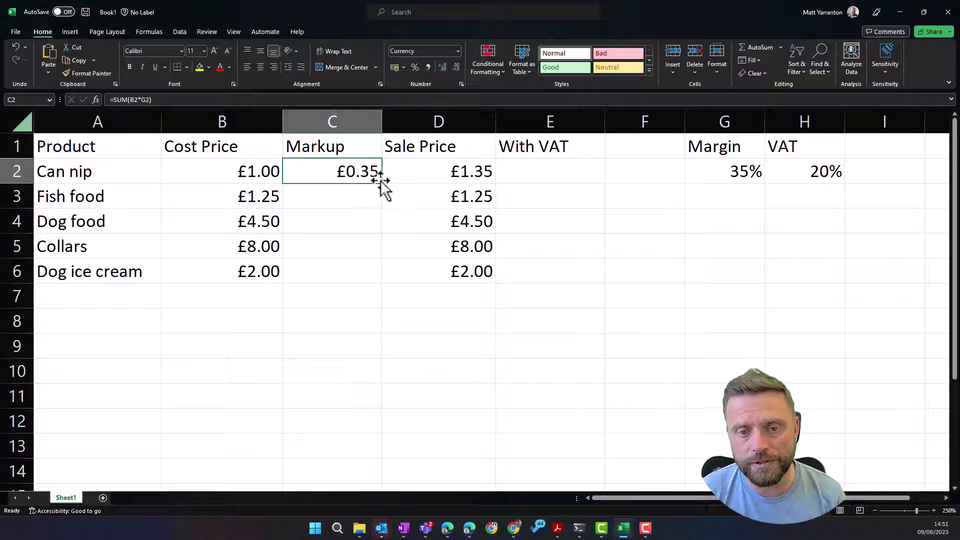
# Step: Fill the C2 markup formula down to C6 and compare the copied formulas
pyautogui.moveTo(381, 183); pyautogui.dragTo(386, 286)
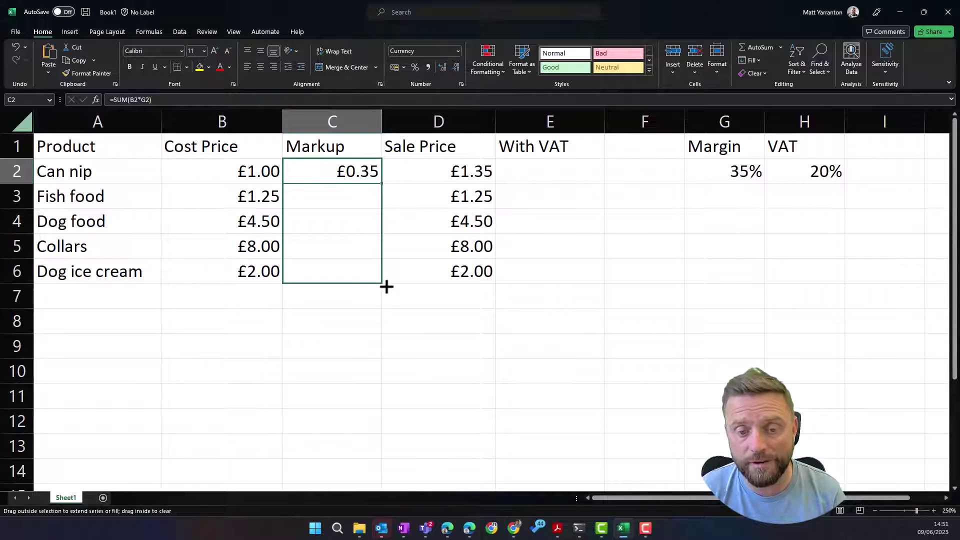
pyautogui.moveTo(386, 286); pyautogui.dragTo(386, 286)
pyautogui.click(348, 196)
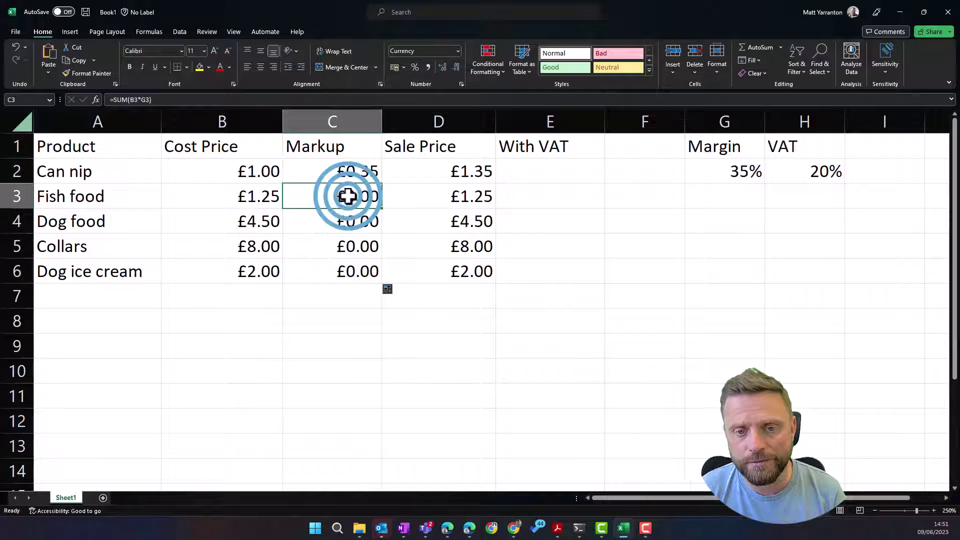
pyautogui.click(349, 219)
pyautogui.click(348, 196)
pyautogui.click(347, 178)
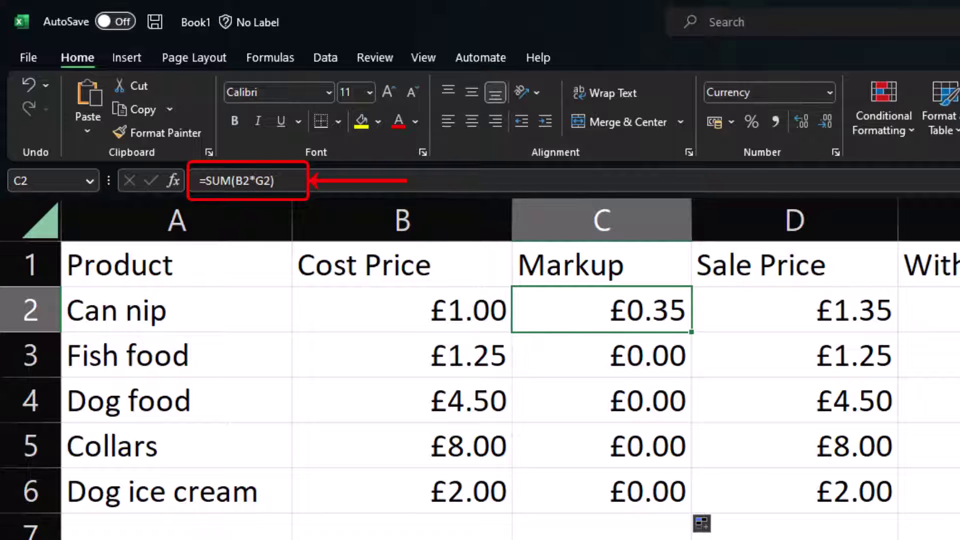
# Step: Show the copies reference empty G3 instead of G2, then clear C2:C6
pyautogui.click(615, 354)
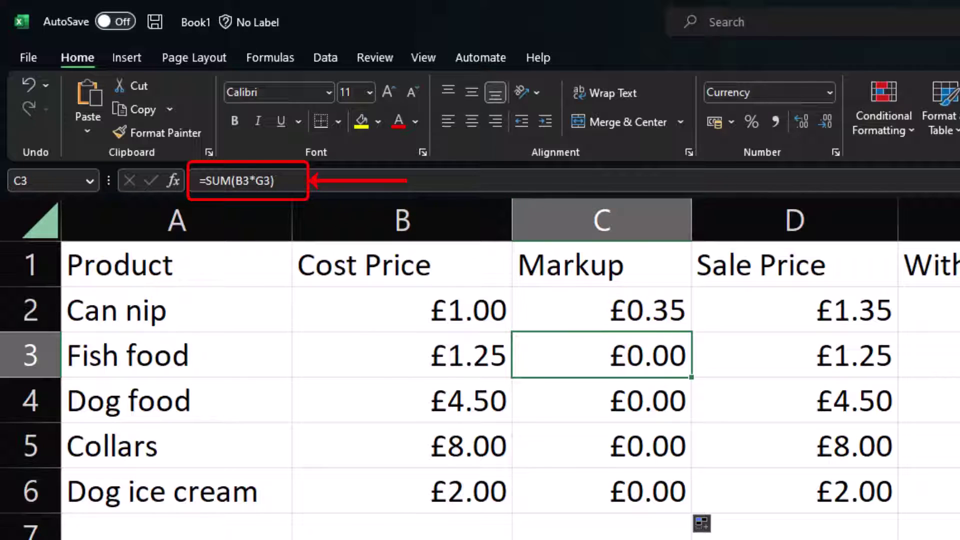
pyautogui.click(957, 354)
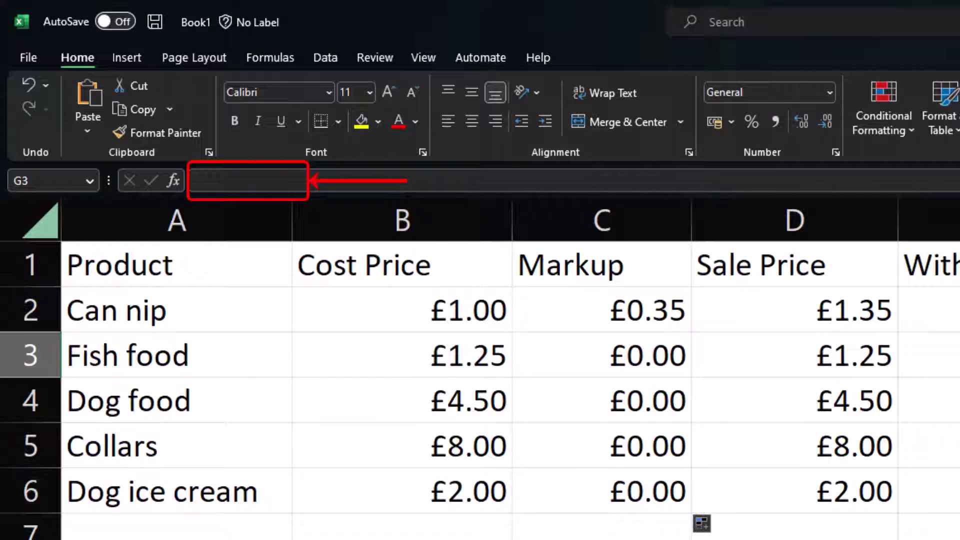
pyautogui.click(957, 310)
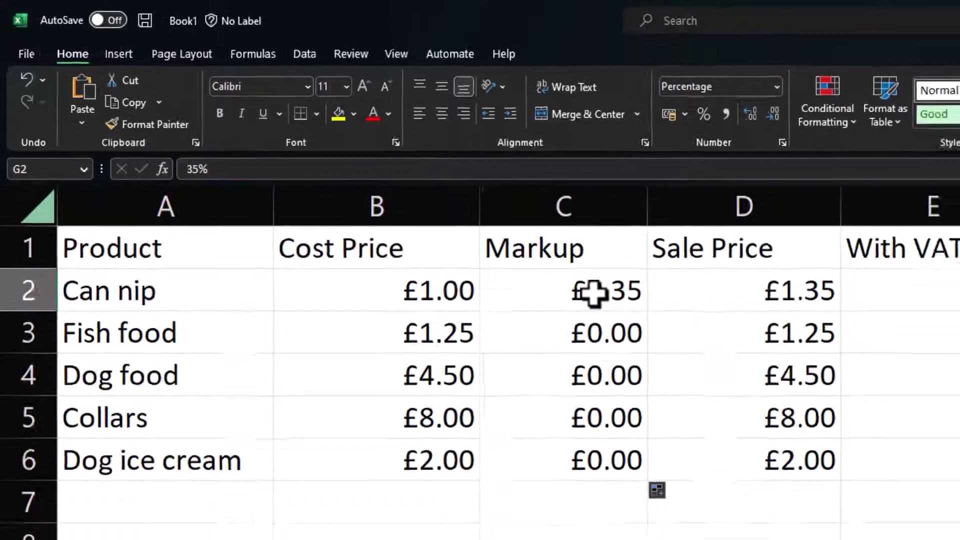
pyautogui.click(635, 312)
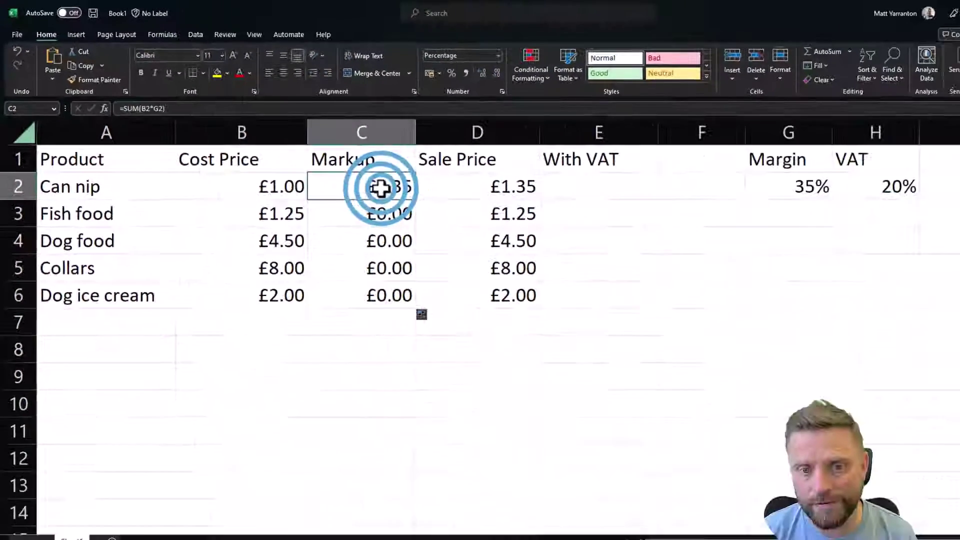
pyautogui.moveTo(381, 188); pyautogui.dragTo(382, 296)
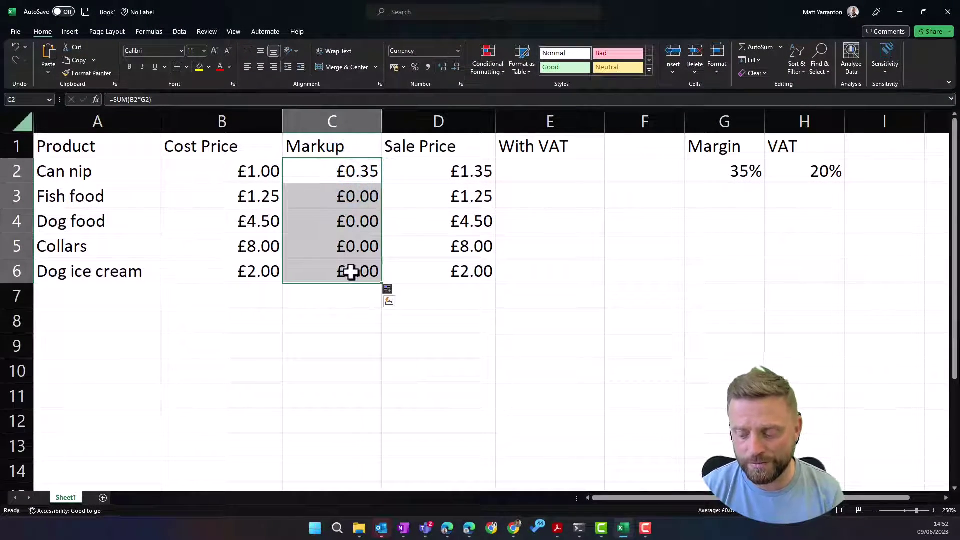
pyautogui.press('Delete')
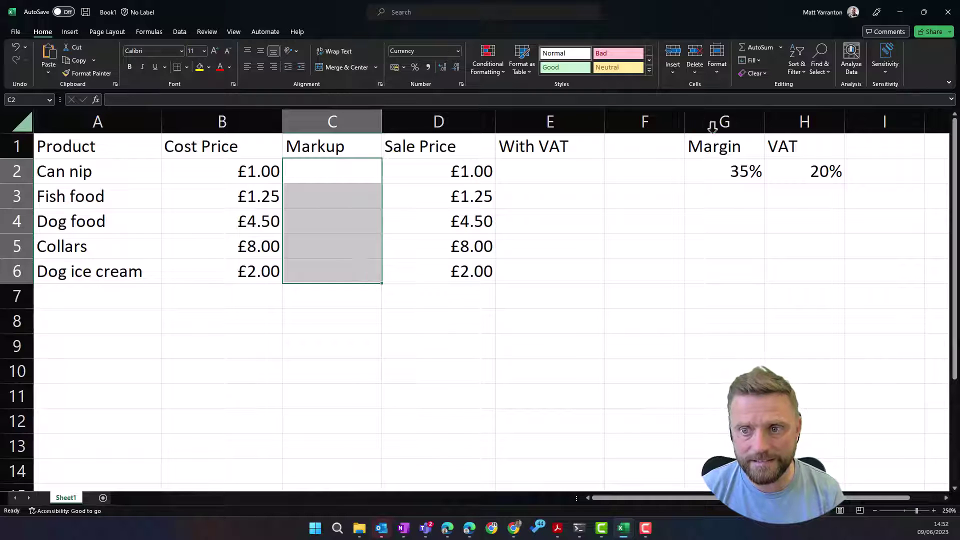
# Step: Define the workbook-scope name 'Margin' for cell G2 holding 35%
pyautogui.click(722, 172)
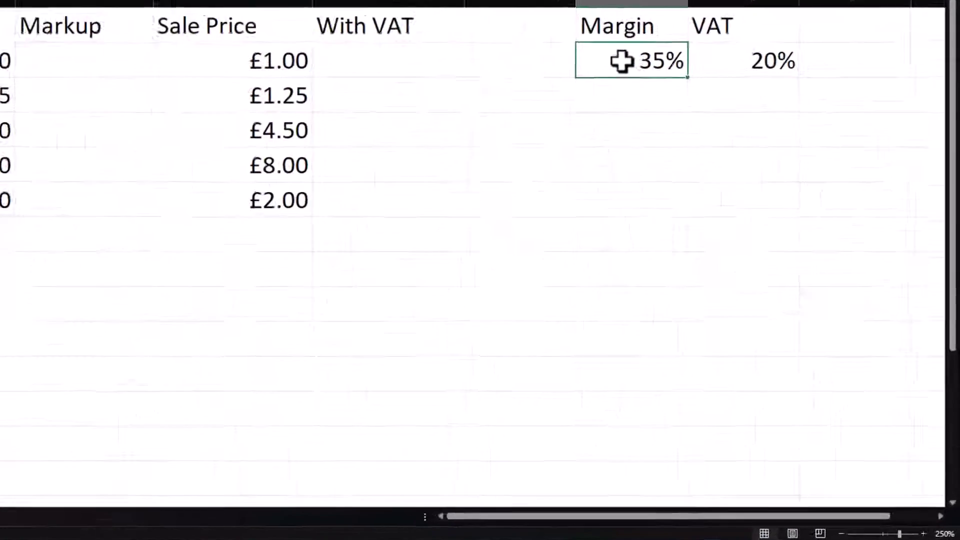
pyautogui.rightClick(717, 172)
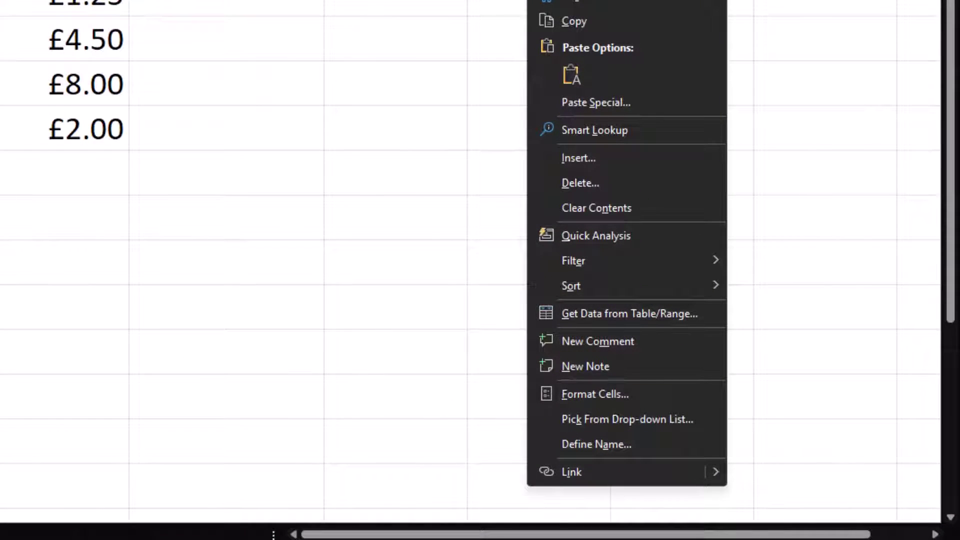
pyautogui.click(588, 447)
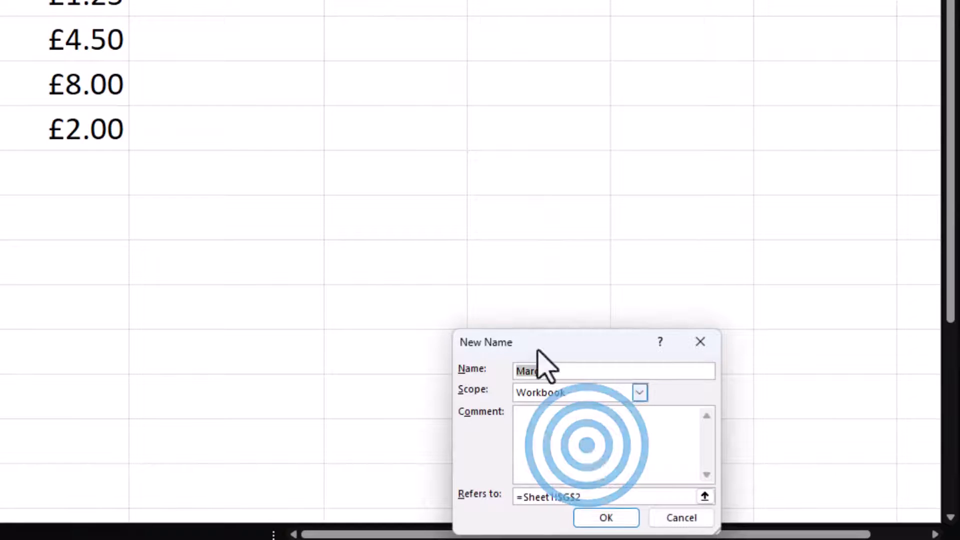
pyautogui.moveTo(538, 350); pyautogui.dragTo(481, 64)
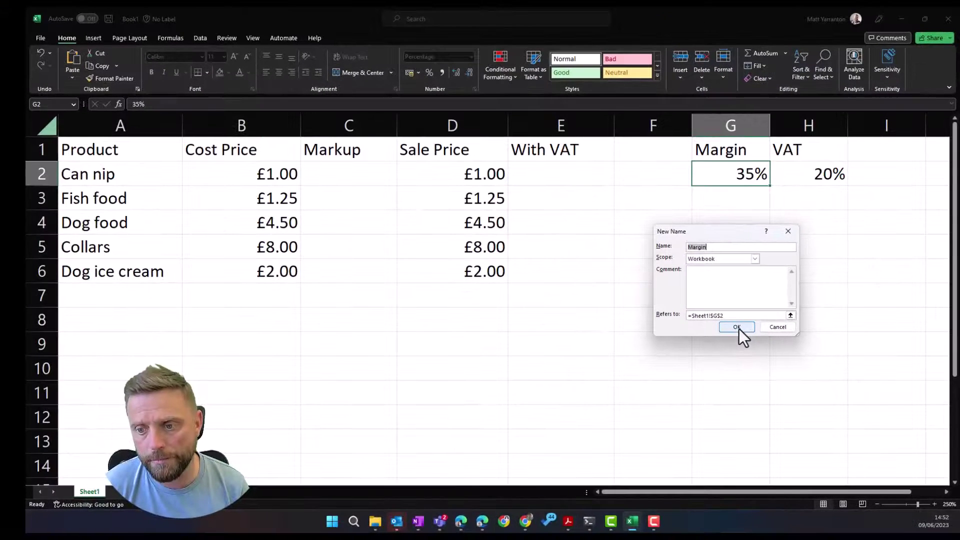
pyautogui.click(737, 328)
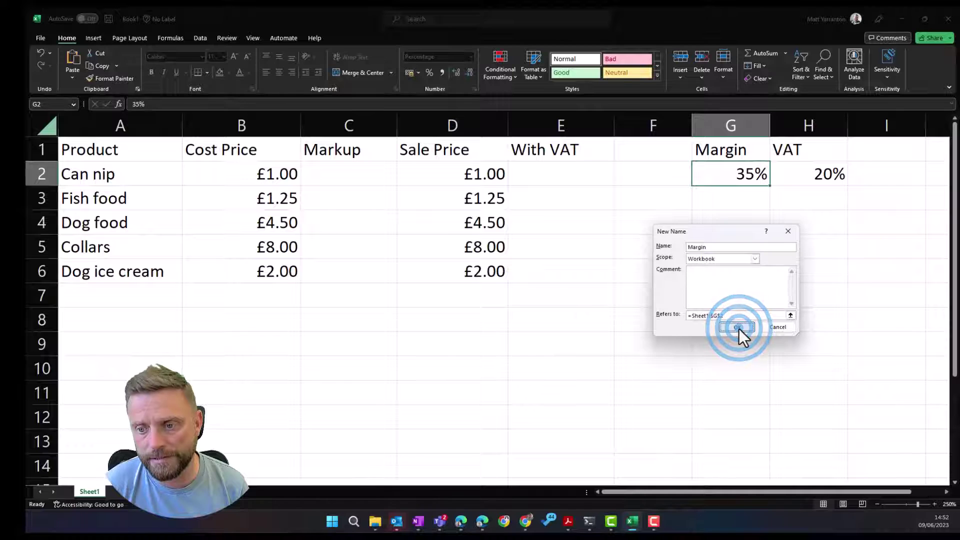
pyautogui.click(349, 173)
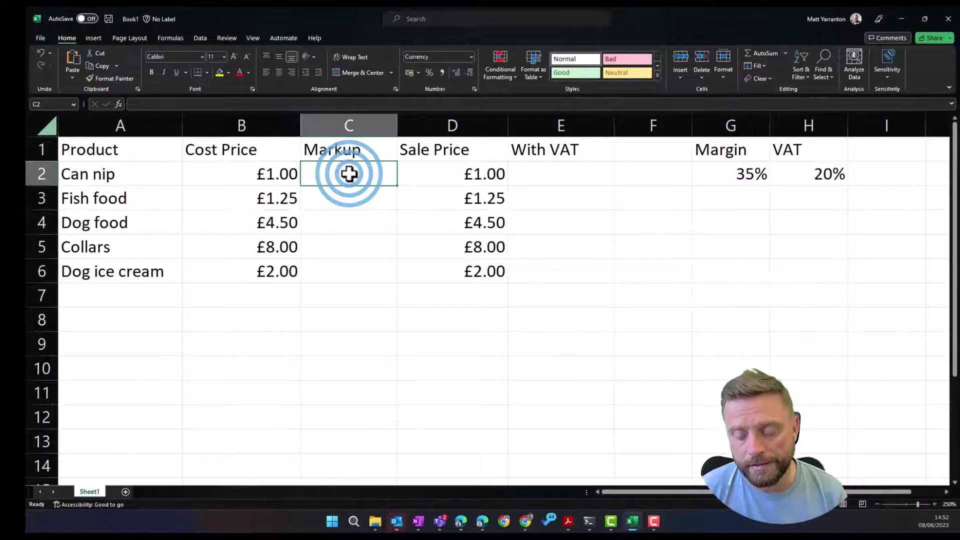
# Step: Enter =SUM(B2*Margin) in C2, picking Margin from the autocomplete list
pyautogui.write('=')
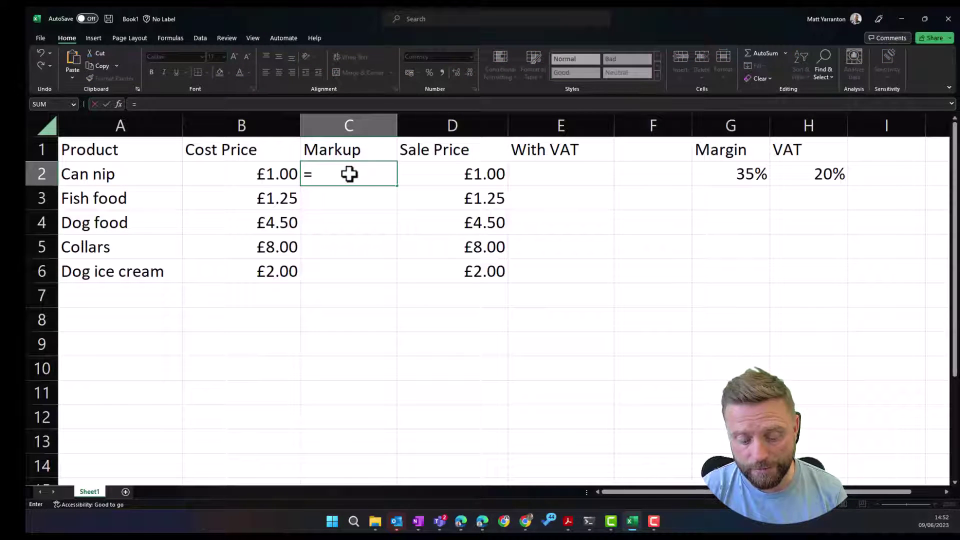
pyautogui.write('sum(')
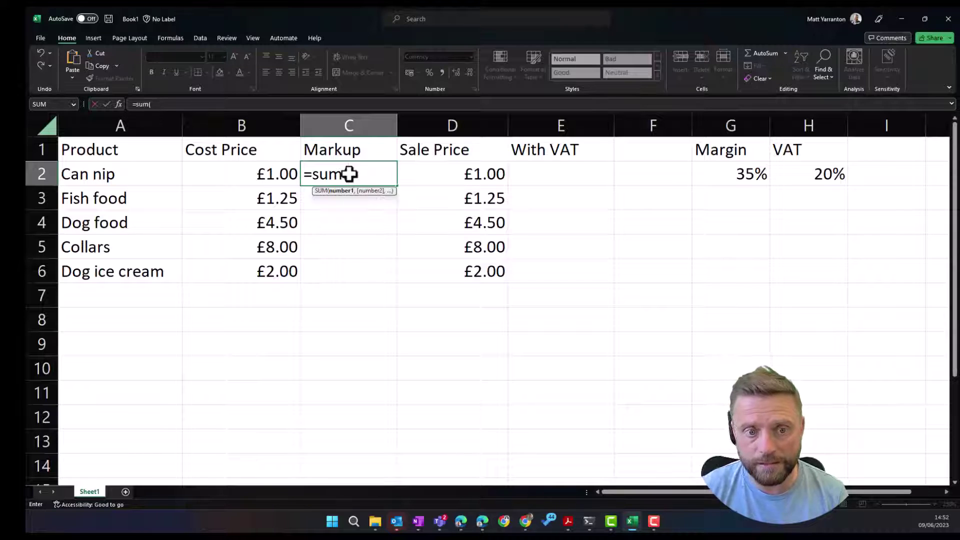
pyautogui.click(264, 174)
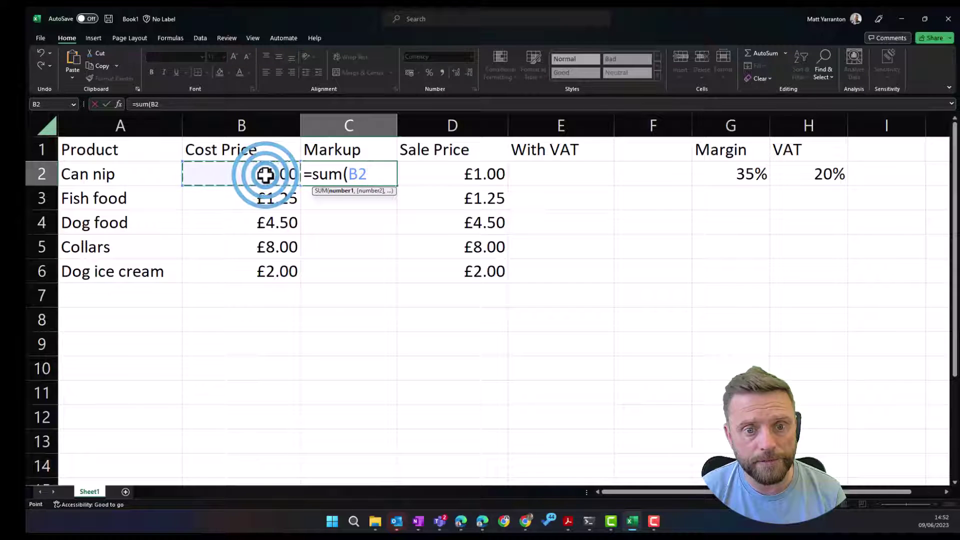
pyautogui.write('*')
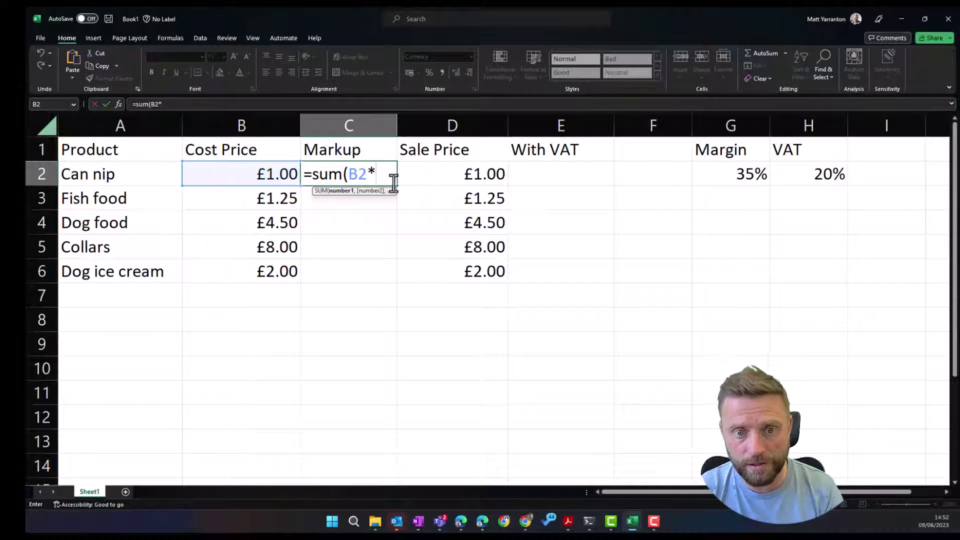
pyautogui.write('Ma')
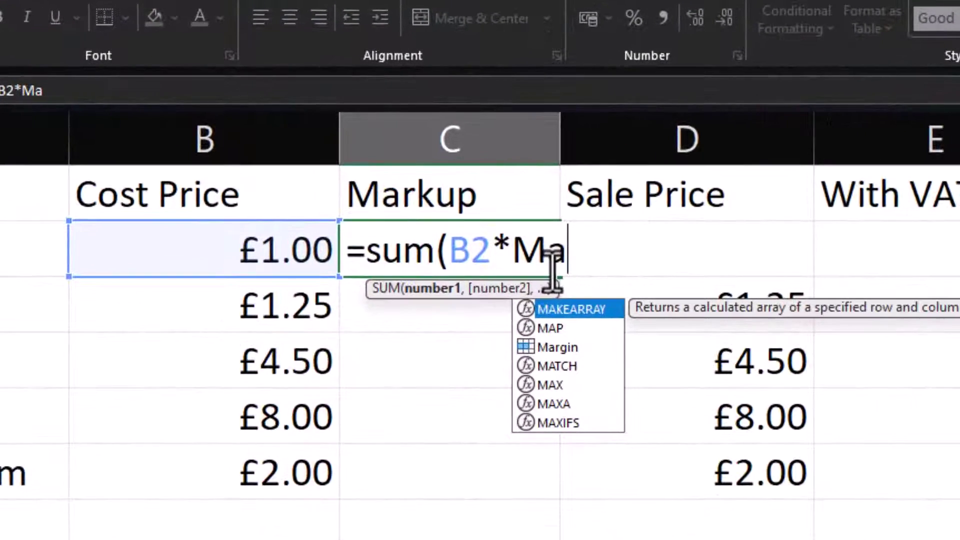
pyautogui.click(559, 350)
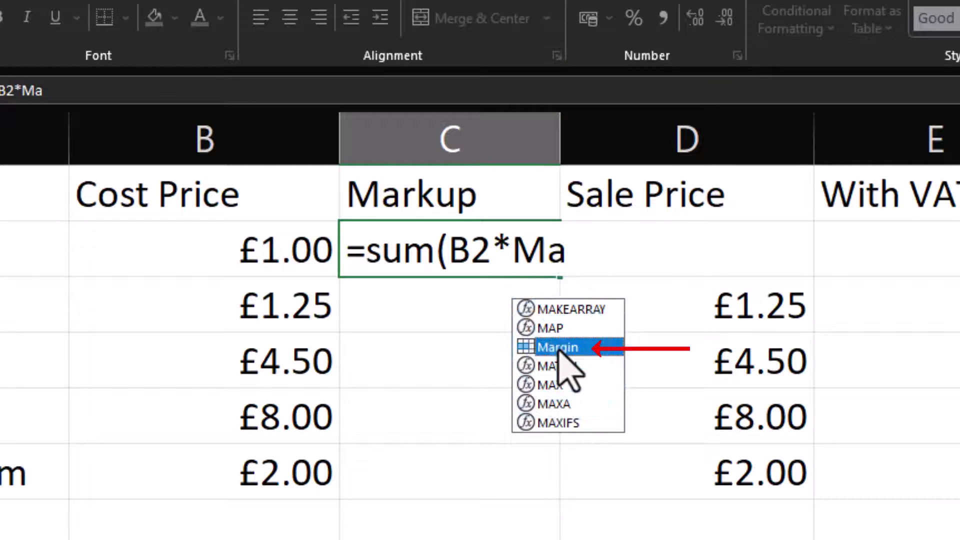
pyautogui.doubleClick(558, 350)
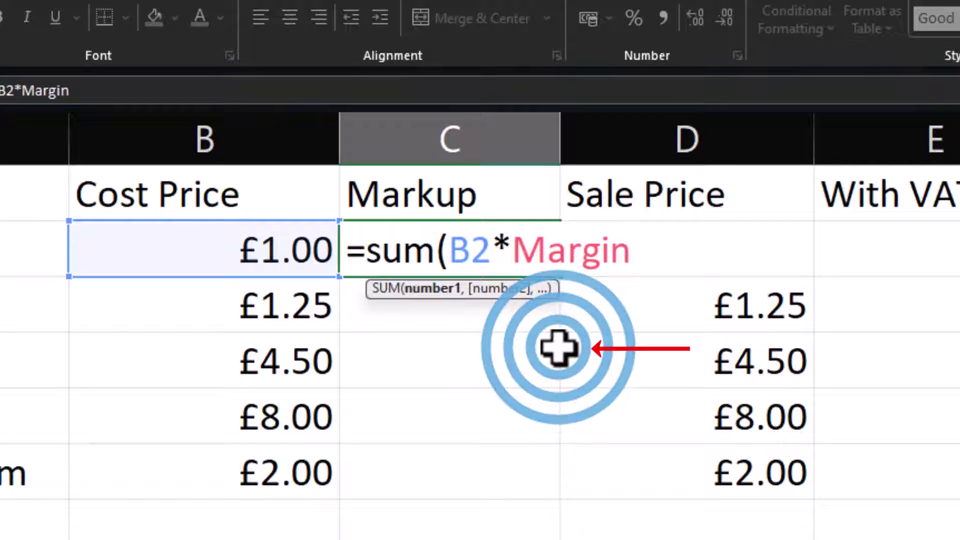
pyautogui.write(')')
pyautogui.press('Return')
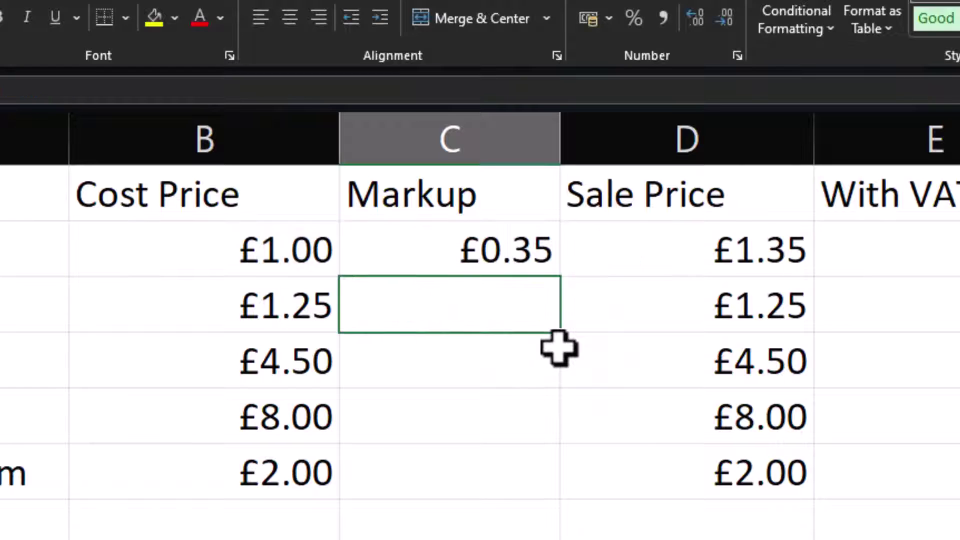
# Step: Fill the Margin formula from C2 down to C6 and check each copy
pyautogui.click(497, 247)
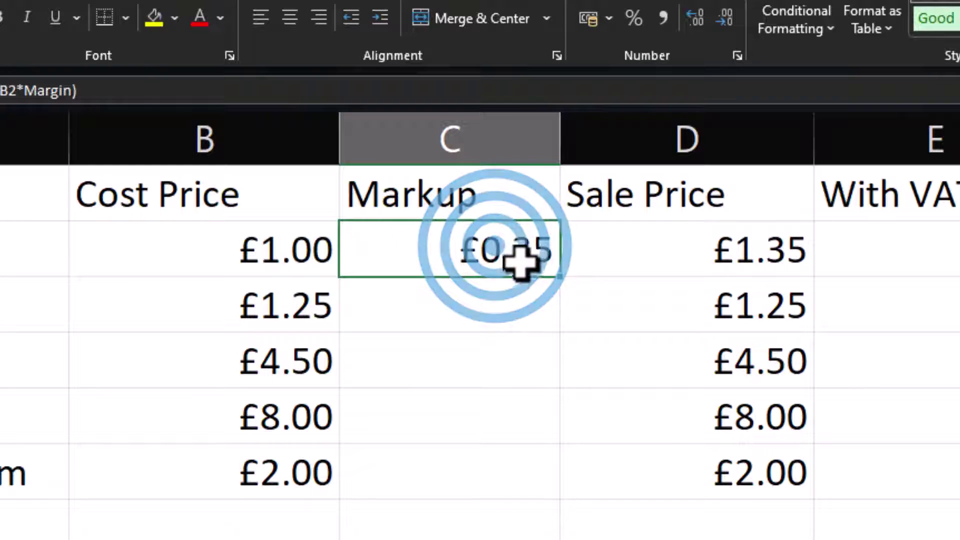
pyautogui.moveTo(559, 276); pyautogui.dragTo(532, 494)
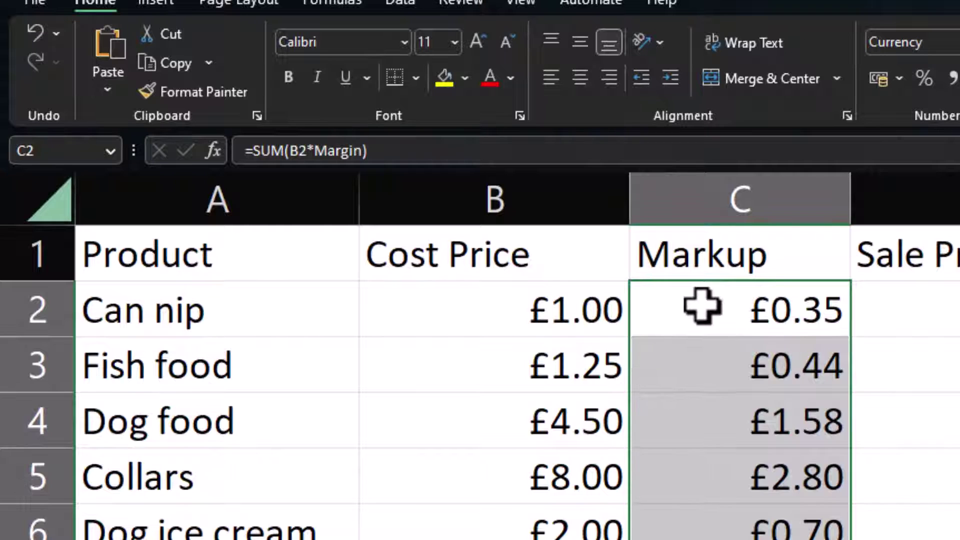
pyautogui.click(556, 275)
pyautogui.click(727, 360)
pyautogui.click(732, 423)
pyautogui.click(737, 478)
pyautogui.click(743, 522)
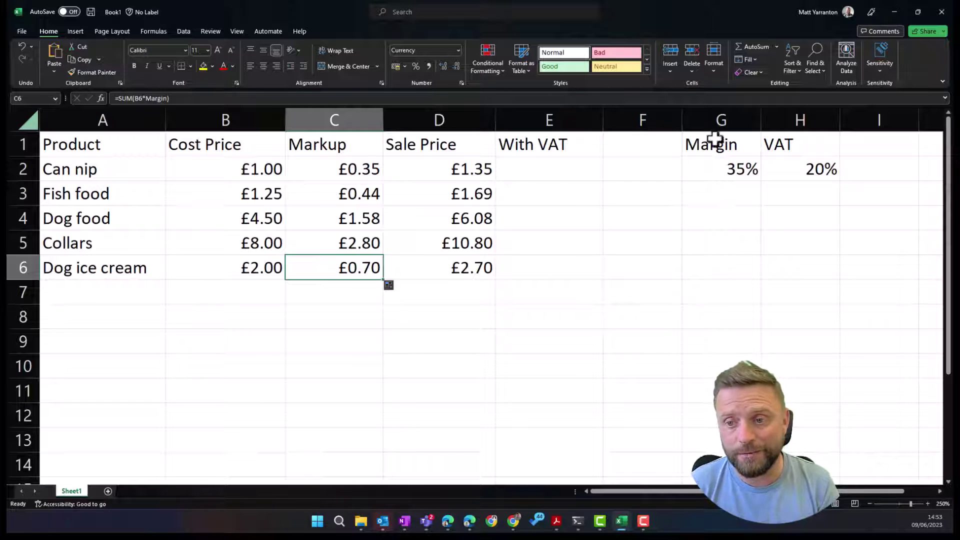
# Step: Change the Margin value in G2 from 35% to 45%
pyautogui.click(734, 170)
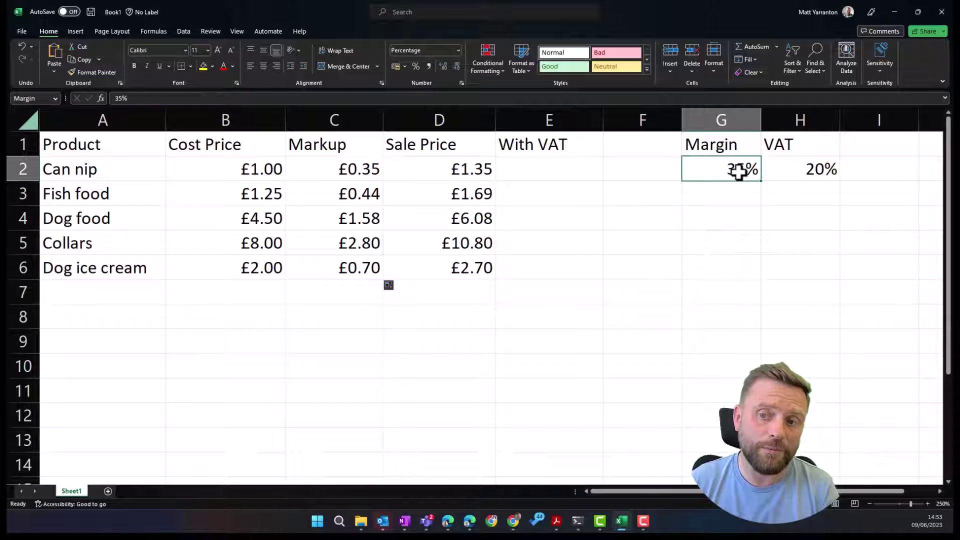
pyautogui.write('45')
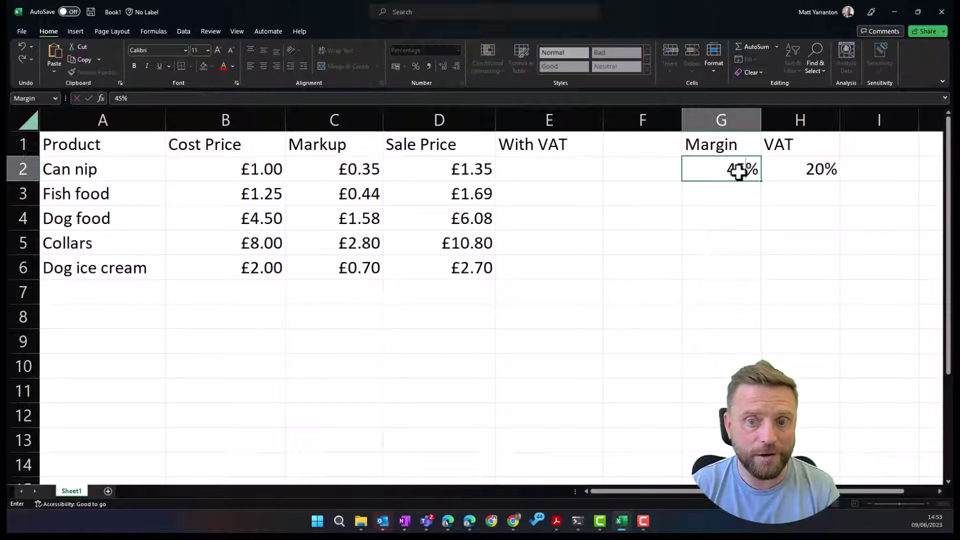
pyautogui.press('Return')
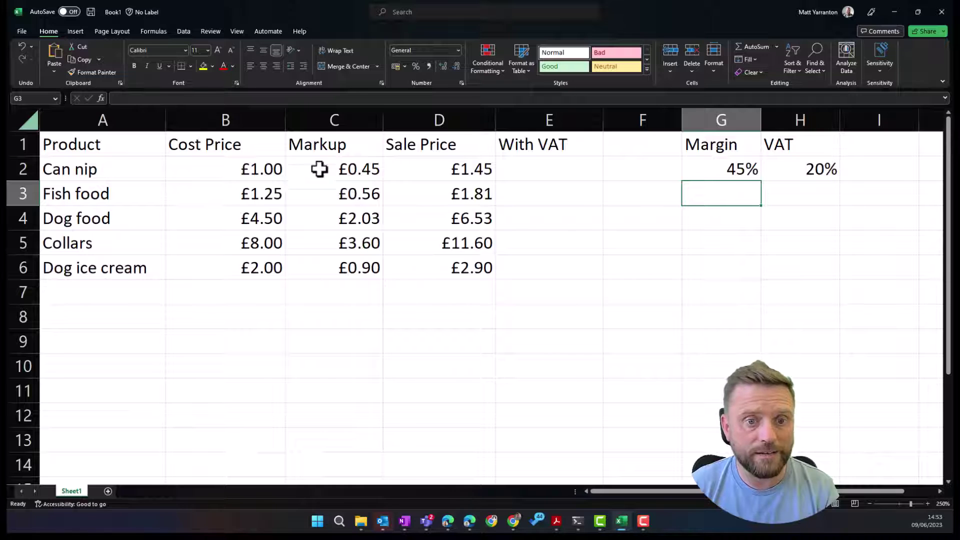